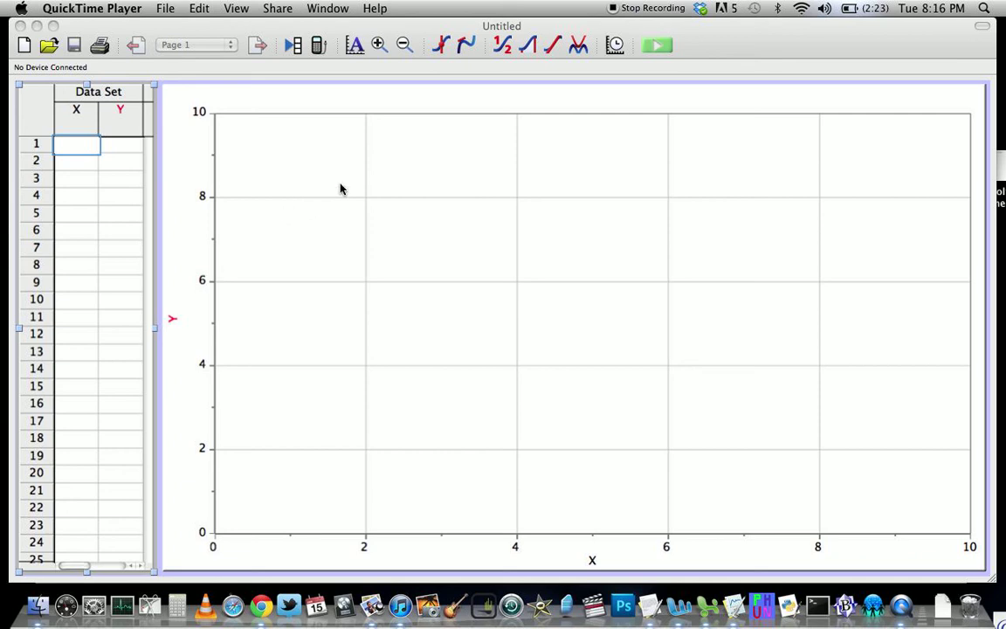
# - Rename the X column to Clock Reading with short name t and units s
pyautogui.click(342, 186)
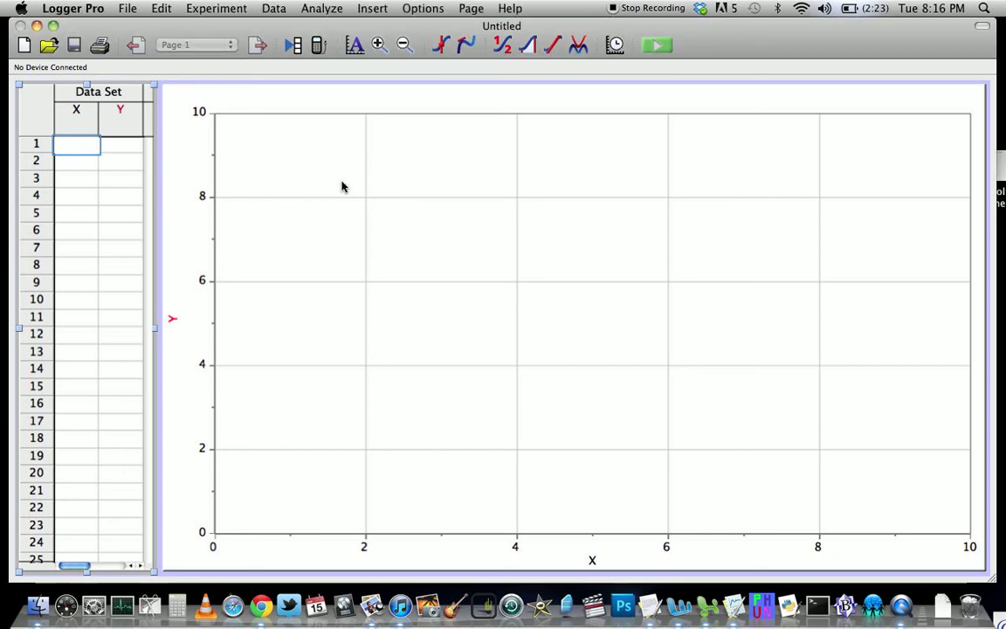
pyautogui.doubleClick(77, 111)
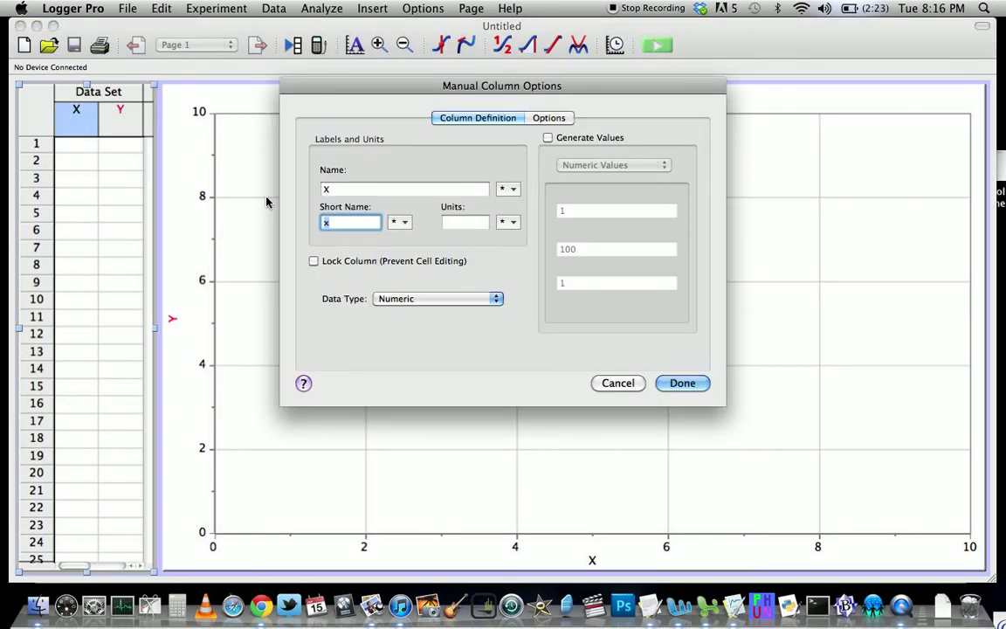
pyautogui.hotkey('shift', 'Tab')
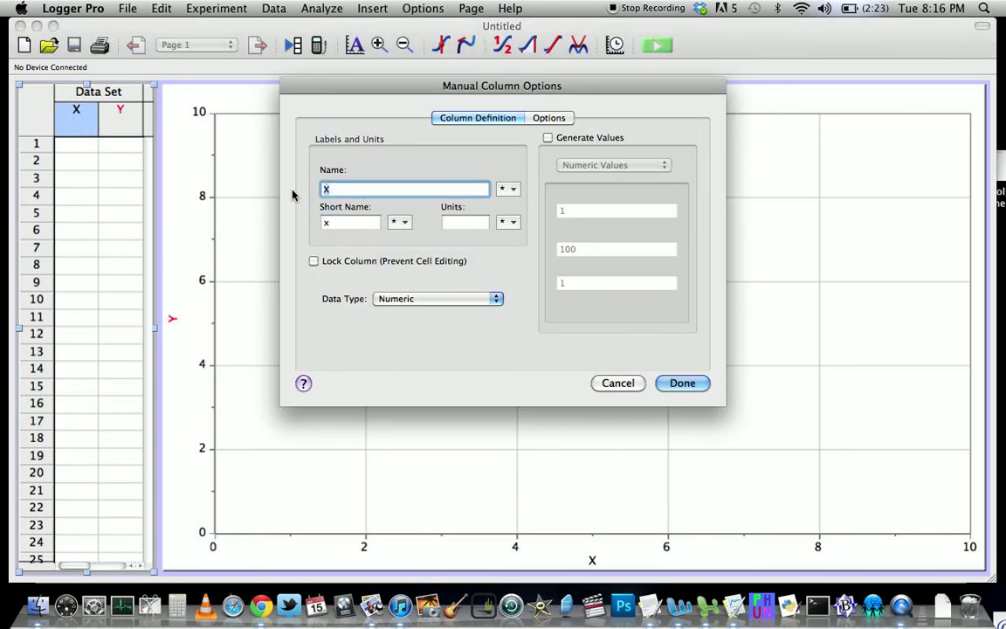
pyautogui.write('Cole')
pyautogui.press('BackSpace')
pyautogui.press('BackSpace')
pyautogui.press('BackSpace')
pyautogui.write('irc')
pyautogui.press('BackSpace')
pyautogui.press('BackSpace')
pyautogui.press('BackSpace')
pyautogui.write('lc')
pyautogui.write('ck Reading')
pyautogui.press('Tab')
pyautogui.write('t')
pyautogui.press('Tab')
pyautogui.write('s')
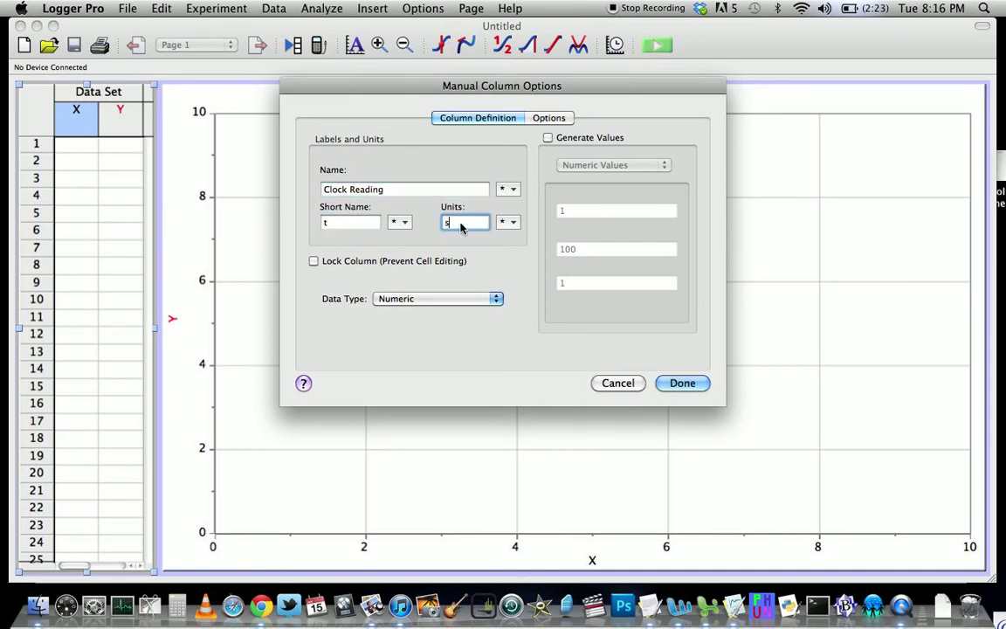
pyautogui.click(674, 382)
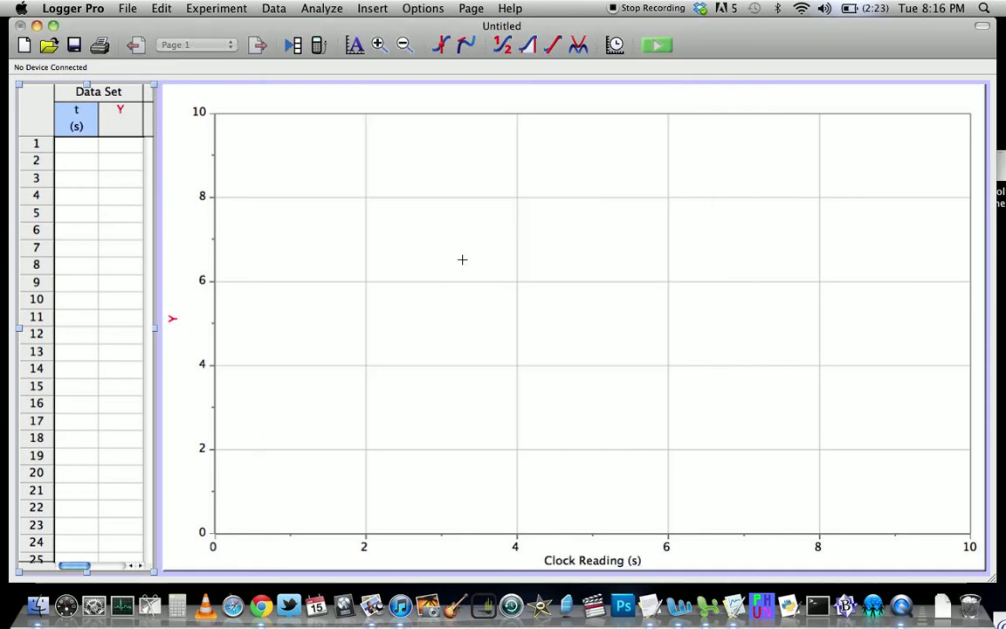
# - Rename the Y column to Position with short name x and units m
pyautogui.doubleClick(124, 120)
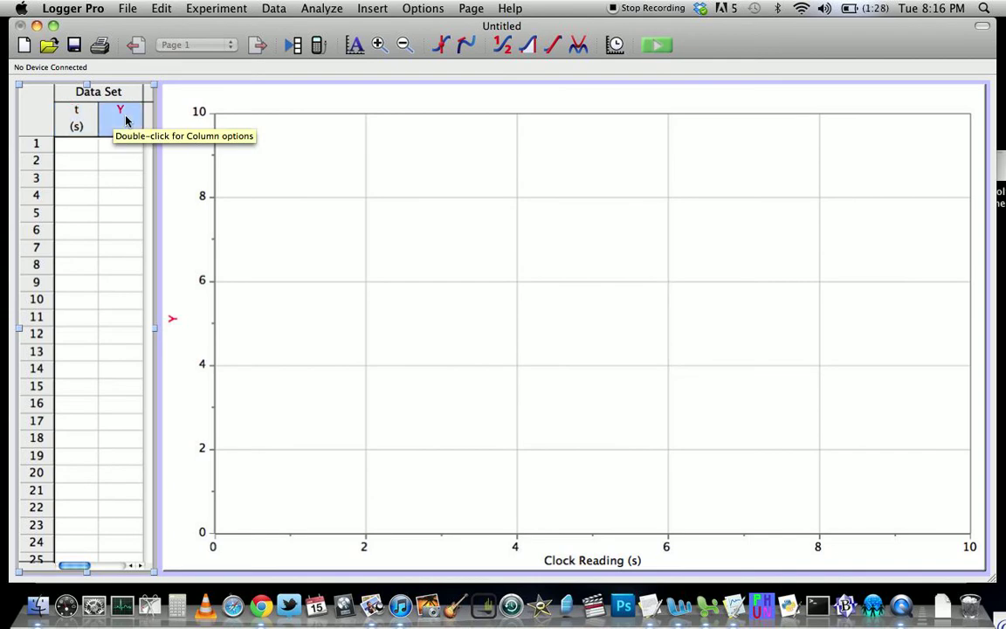
pyautogui.click(348, 190)
pyautogui.write('Postion')
pyautogui.press('BackSpace')
pyautogui.press('BackSpace')
pyautogui.press('BackSpace')
pyautogui.press('BackSpace')
pyautogui.press('BackSpace')
pyautogui.write('sition')
pyautogui.press('Tab')
pyautogui.write('x')
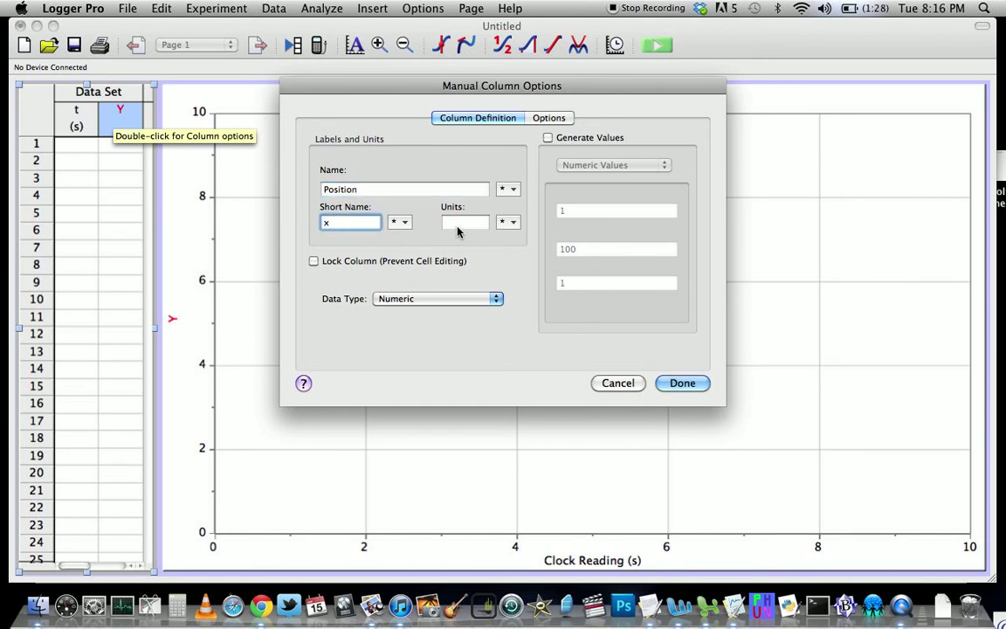
pyautogui.press('Tab')
pyautogui.write('m')
pyautogui.press('Return')
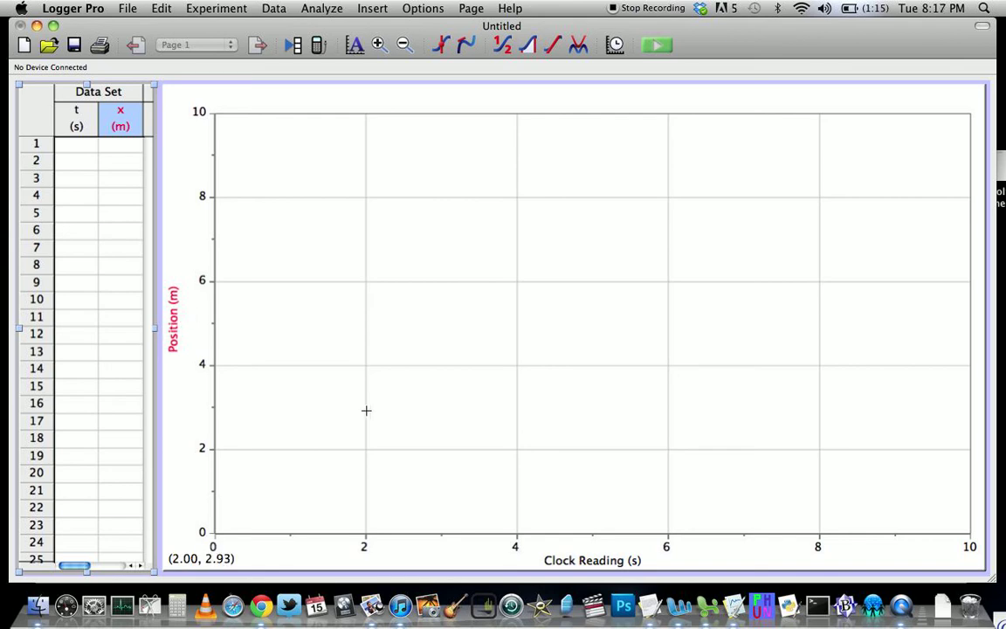
# - Select cells in the first two rows of the t and x columns
pyautogui.click(326, 8)
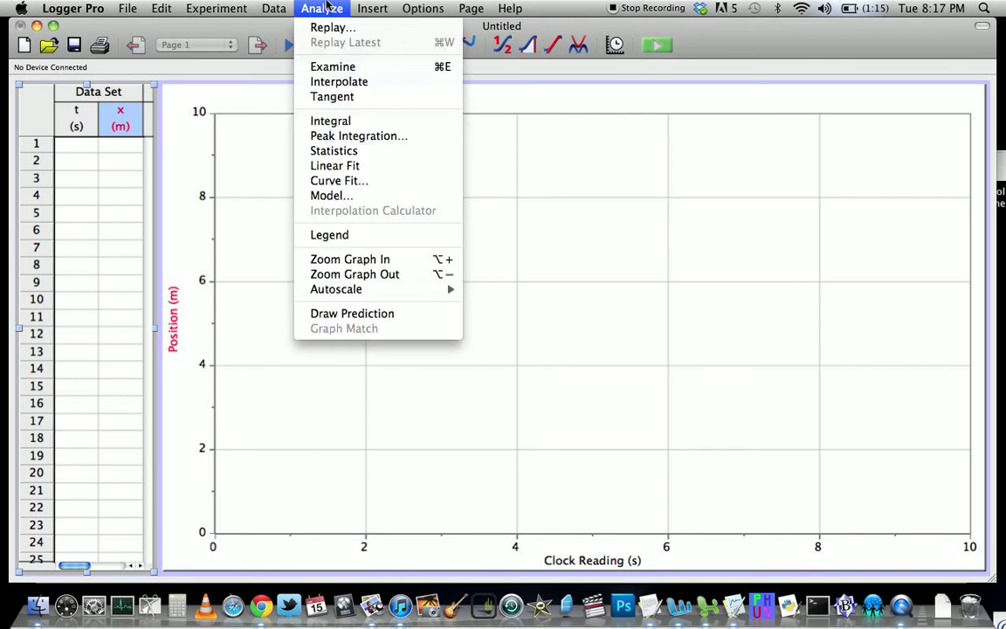
pyautogui.click(325, 8)
pyautogui.click(81, 150)
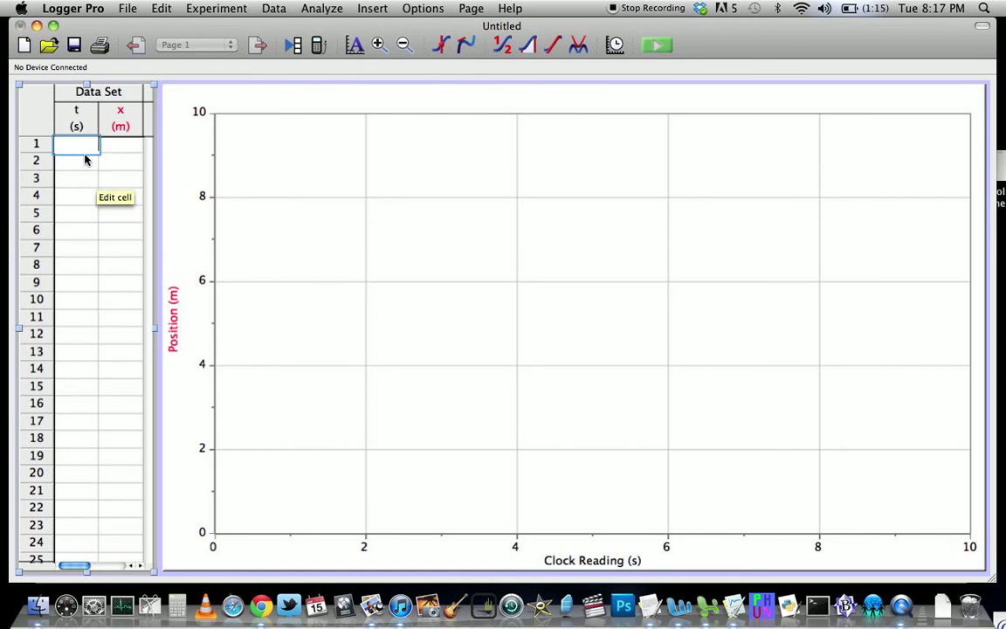
pyautogui.click(124, 151)
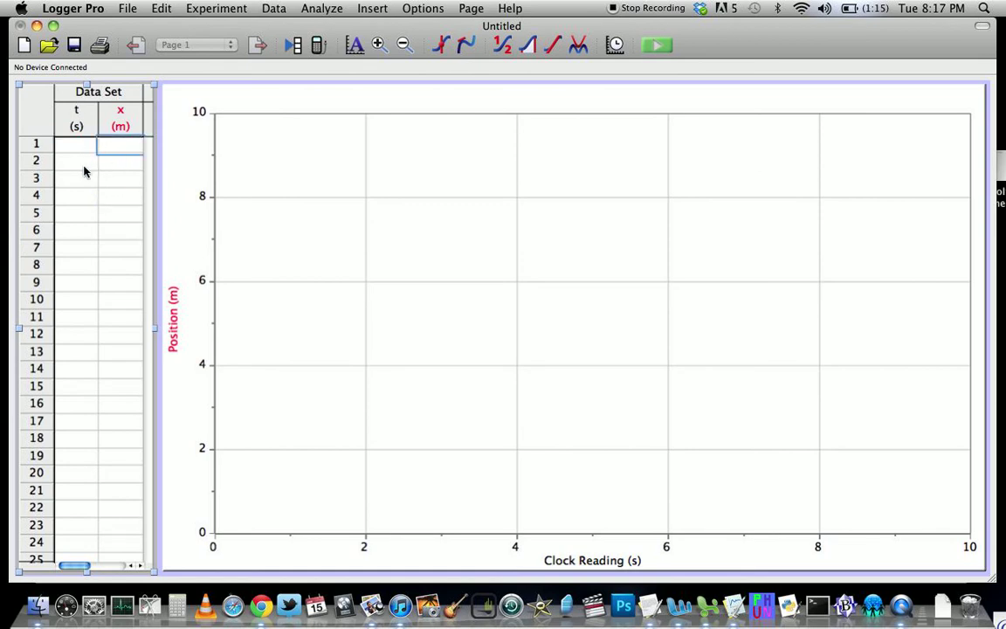
pyautogui.click(85, 166)
pyautogui.click(123, 166)
# - Select the graph and start an Analyze > Model linear mt+b fit, slope and intercept 1.000
pyautogui.click(313, 268)
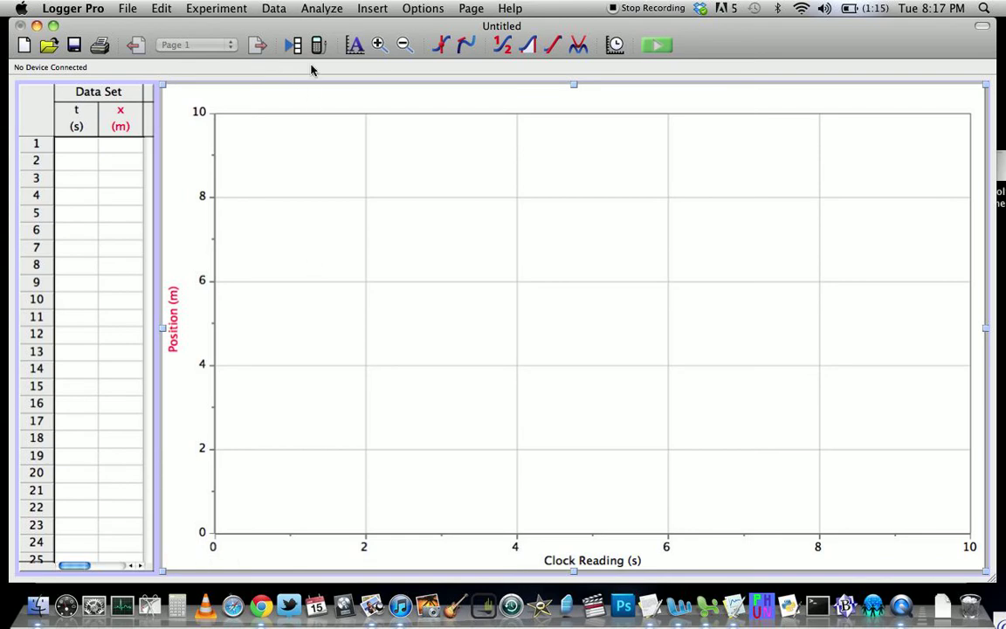
pyautogui.click(276, 7)
pyautogui.moveTo(319, 6)
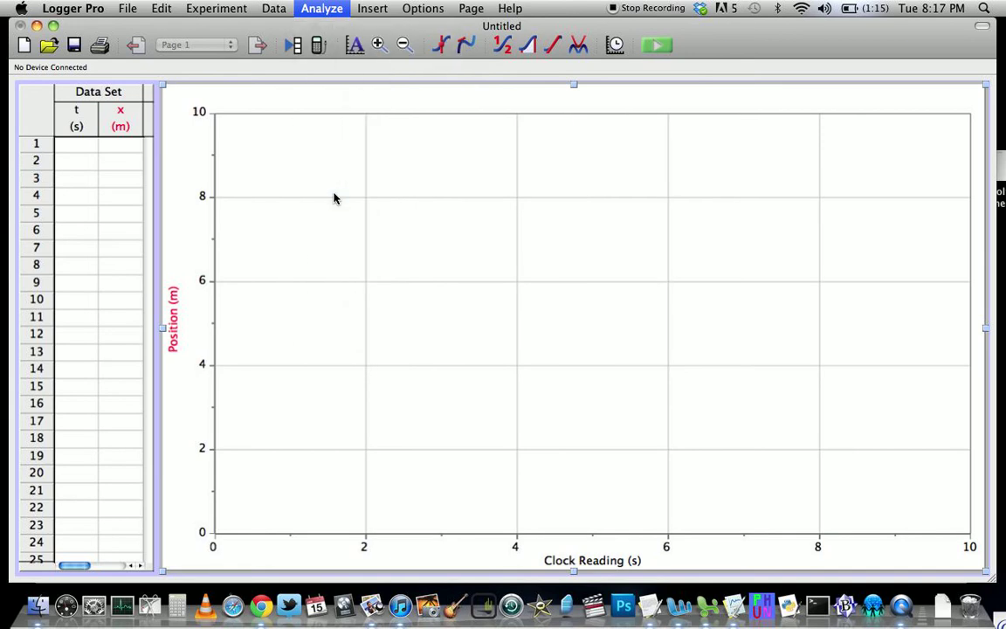
pyautogui.click(331, 196)
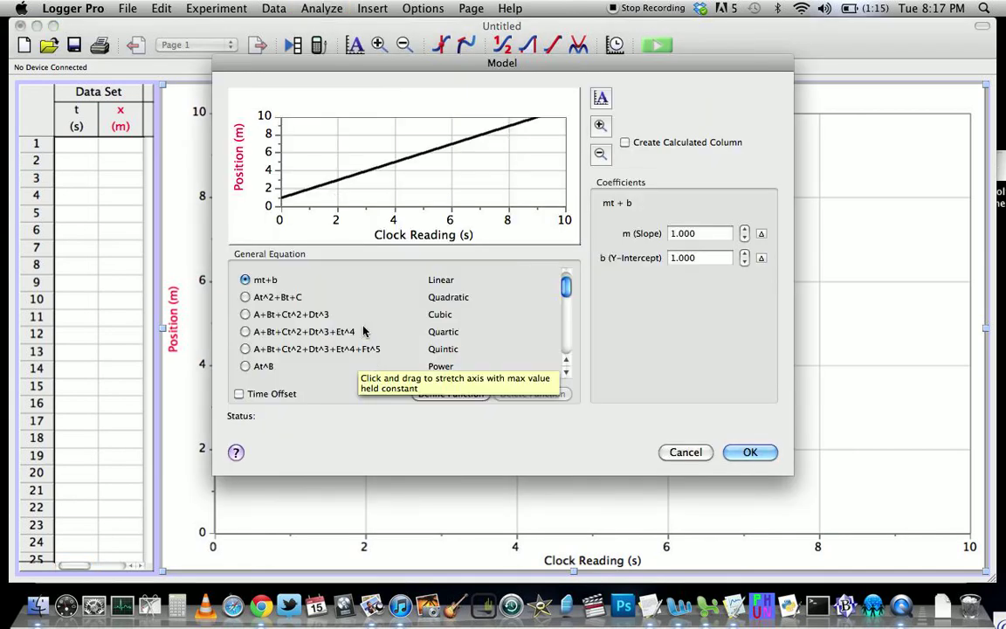
pyautogui.scroll(-3, 426, 330)
pyautogui.scroll(1, 363, 330)
pyautogui.scroll(-10, 363, 330)
pyautogui.scroll(15, 363, 330)
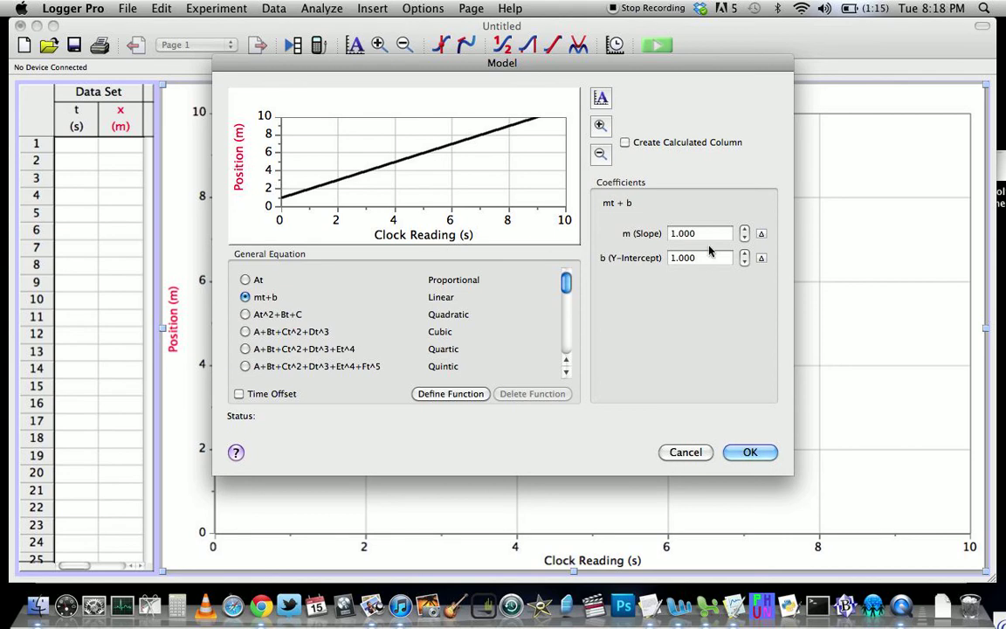
# - Give the linear model slope -2.3 and y-intercept 5, then apply it
pyautogui.click(666, 233)
pyautogui.write('2.3')
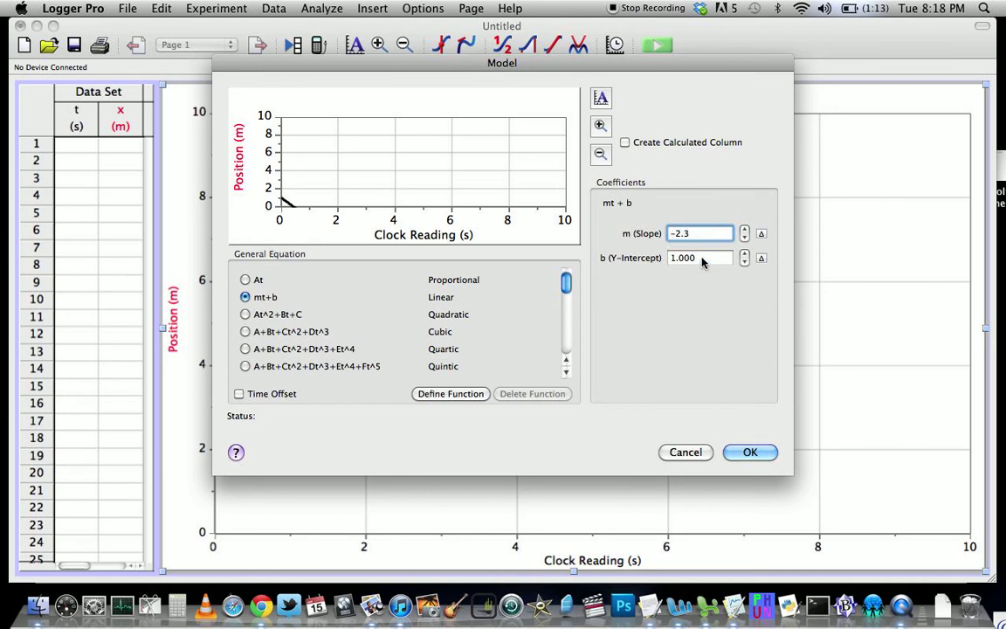
pyautogui.press('Tab')
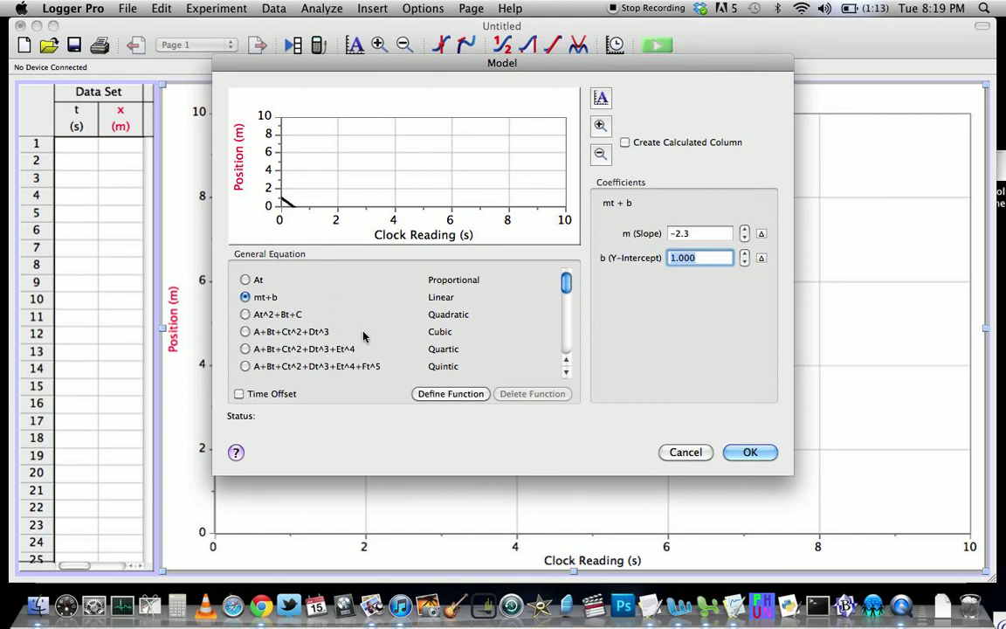
pyautogui.write('5')
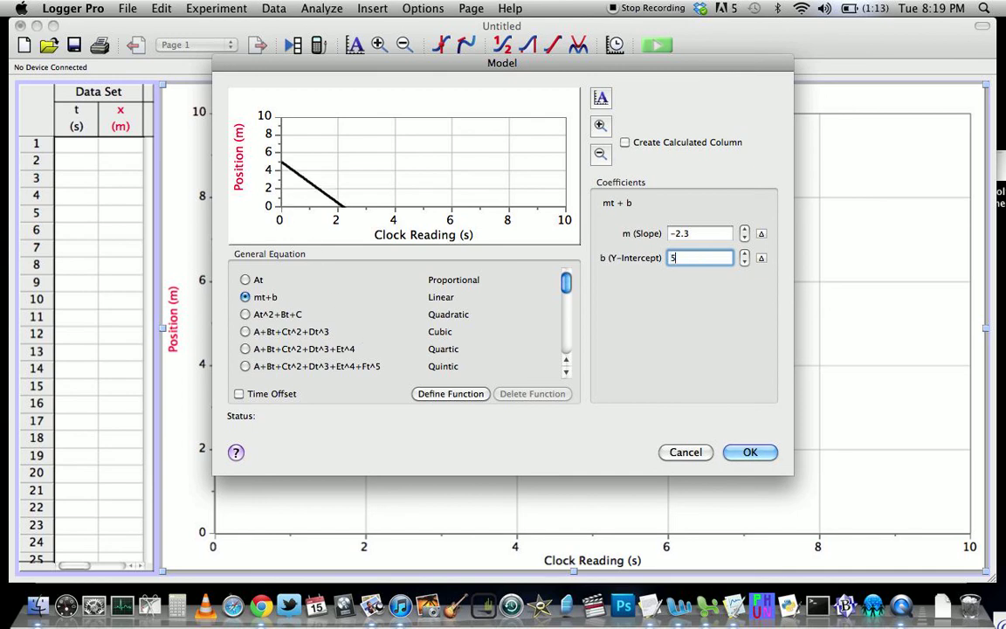
pyautogui.click(748, 452)
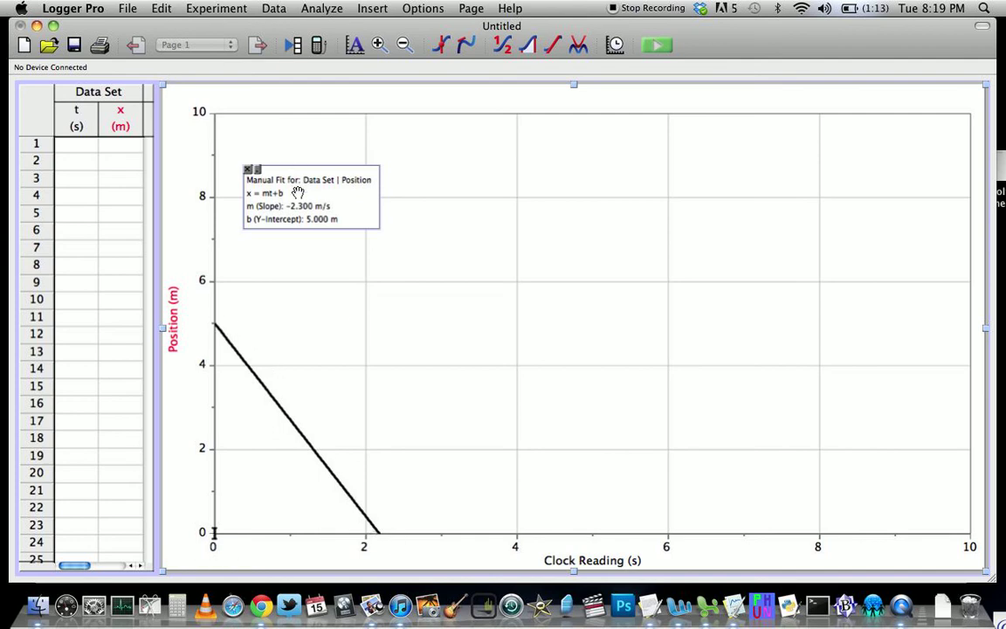
# - Open Analyze > Model again for a second manual linear fit
pyautogui.click(317, 7)
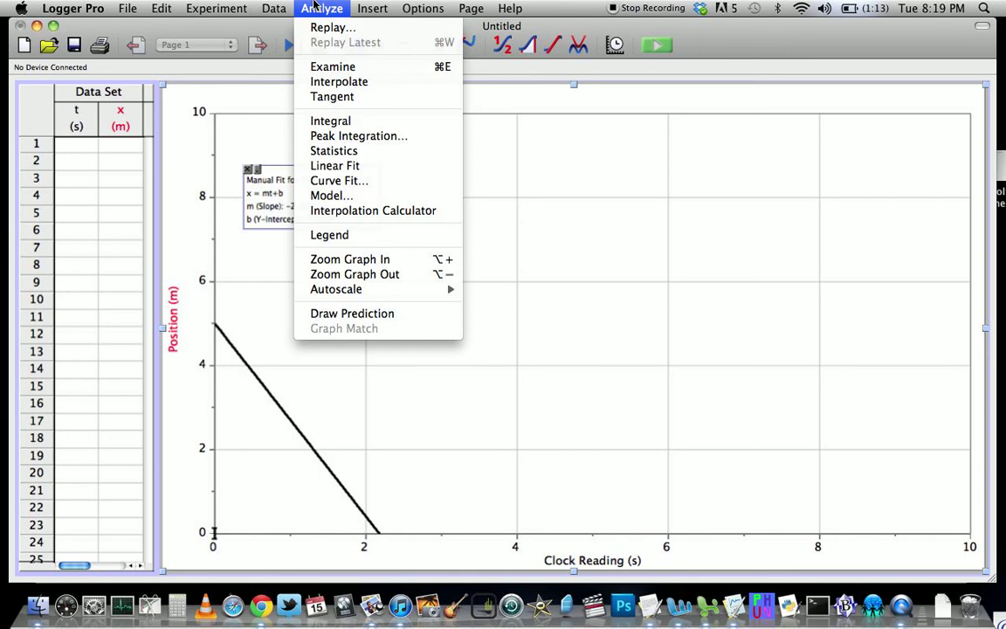
pyautogui.click(332, 198)
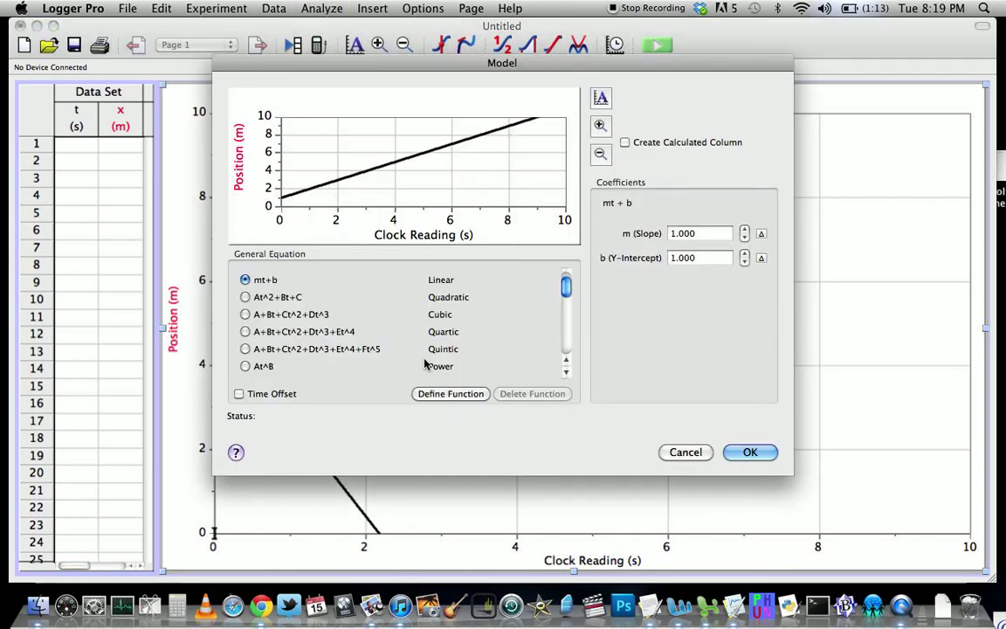
# - Set the second model's slope to 0.2 and y-intercept to 0.1
pyautogui.scroll(1, 425, 364)
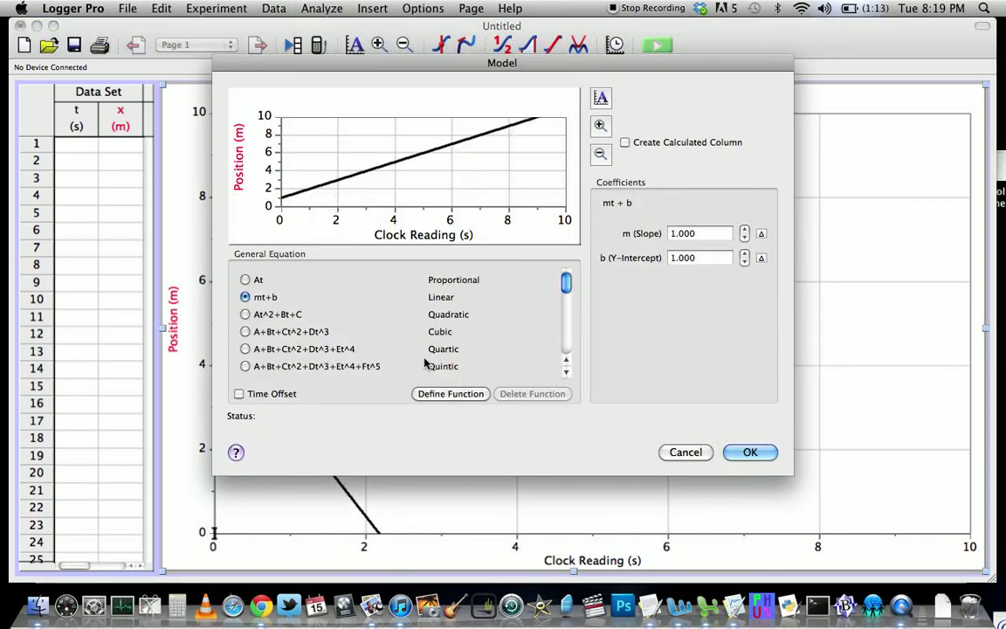
pyautogui.doubleClick(706, 234)
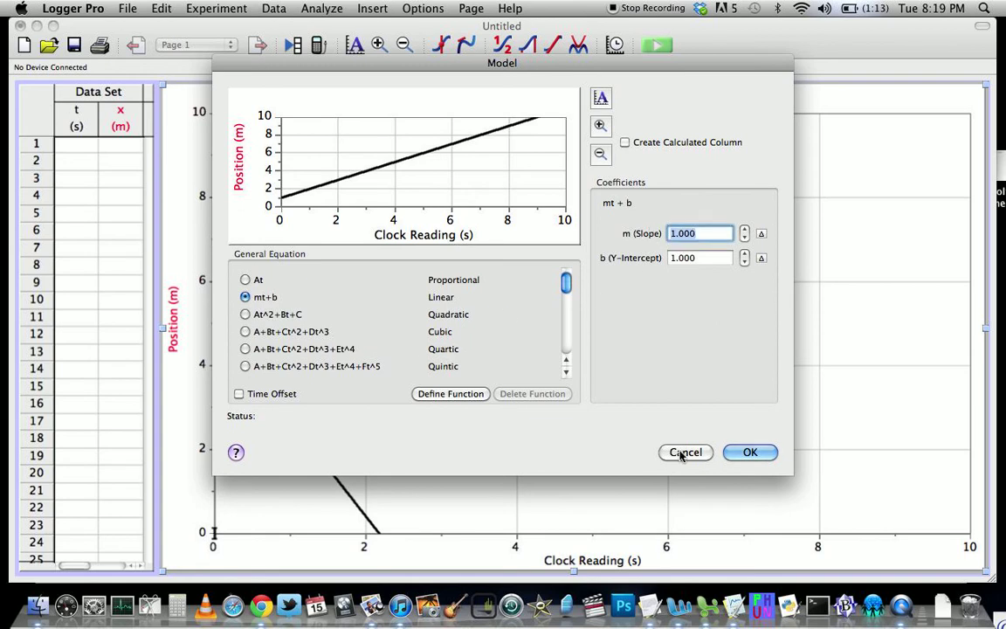
pyautogui.write('0.2')
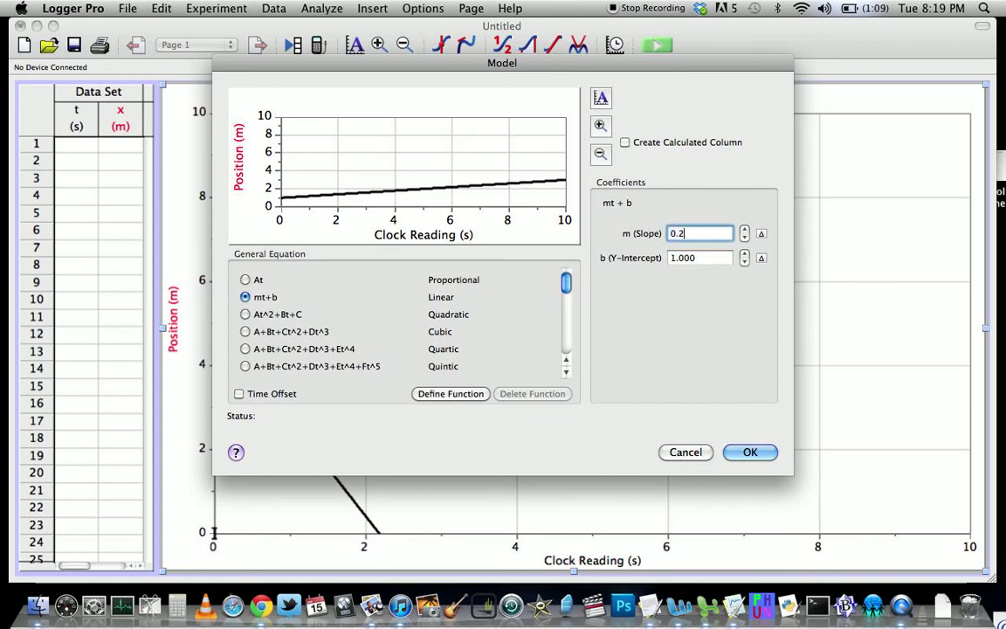
pyautogui.doubleClick(709, 258)
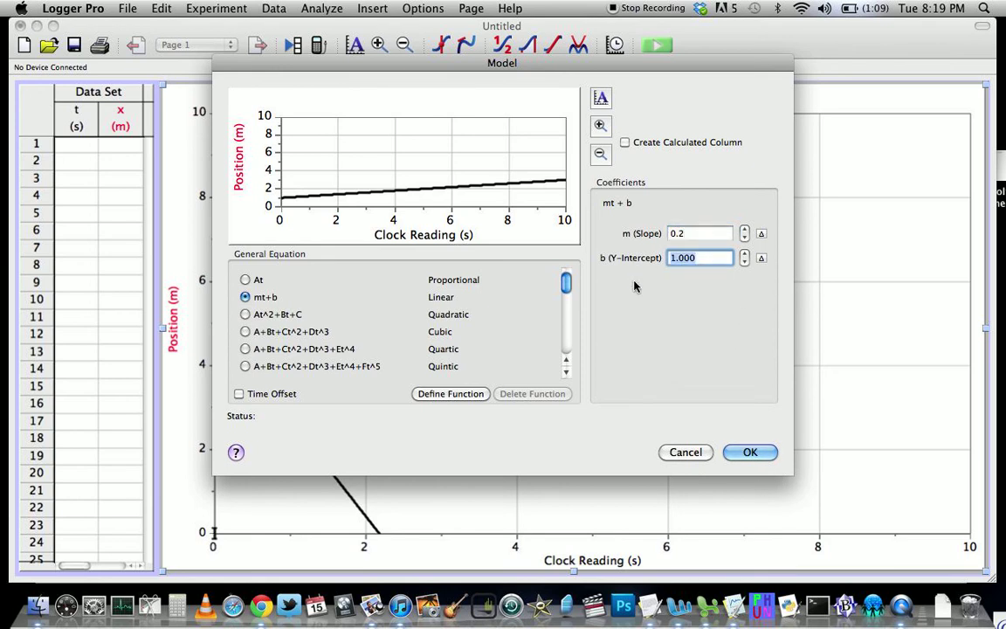
pyautogui.write('0.1')
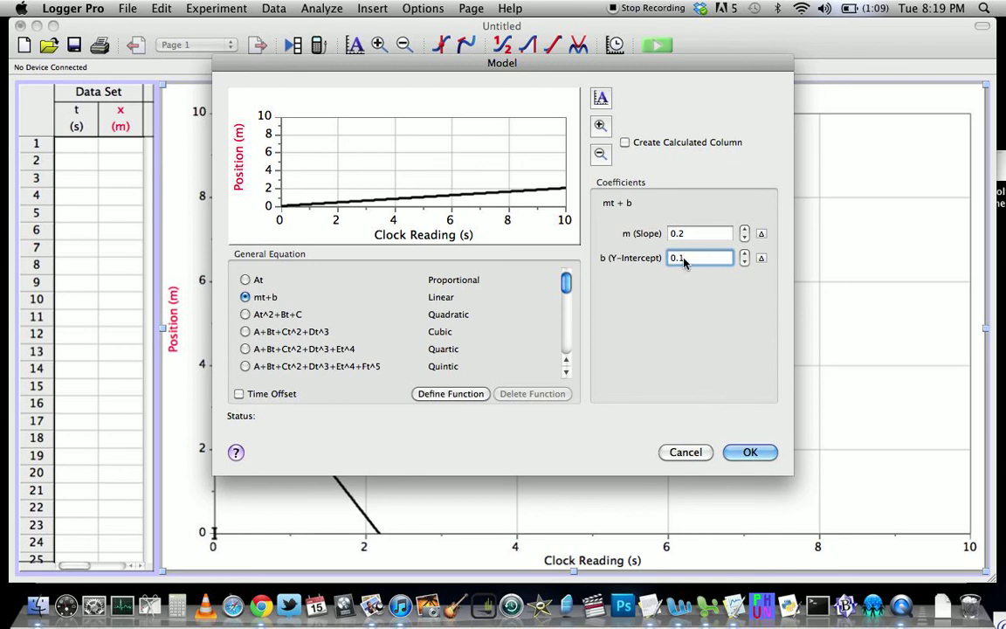
pyautogui.click(696, 234)
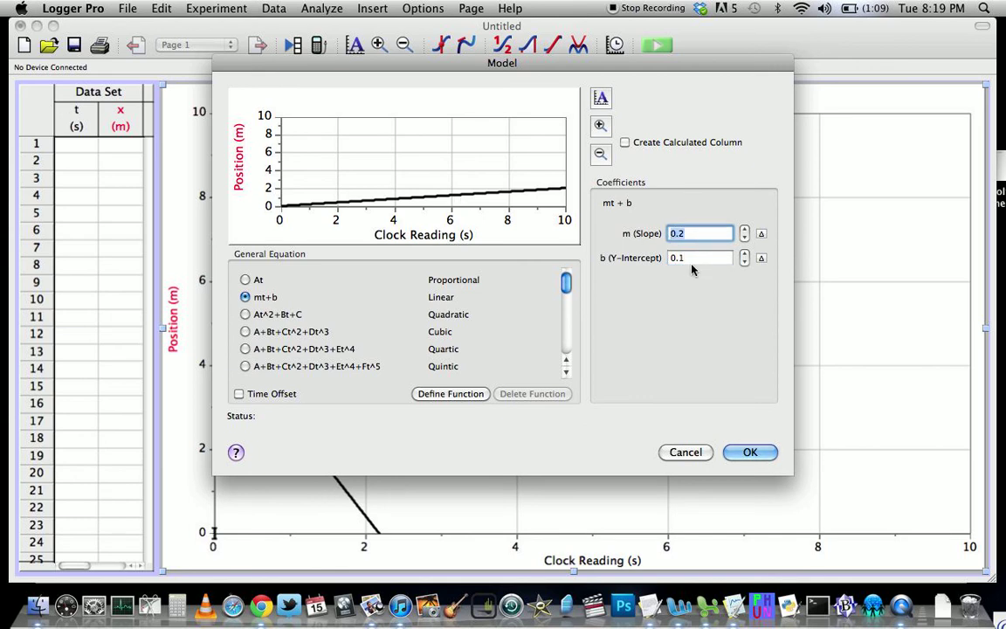
pyautogui.click(696, 259)
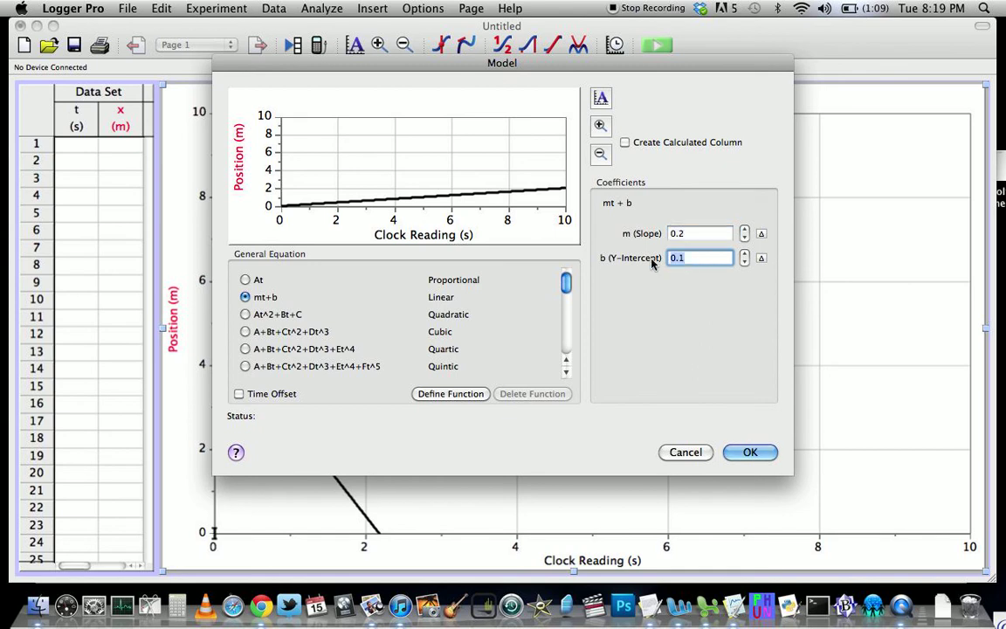
# - Apply the 0.2 m/s line and drag its fit box down-right, clear of the first box
pyautogui.click(744, 453)
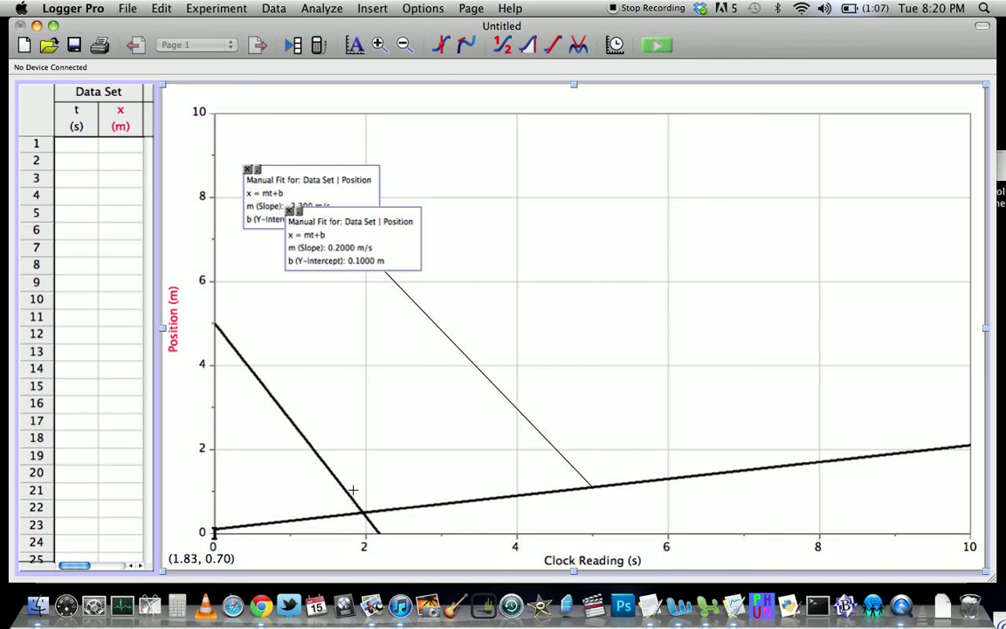
pyautogui.moveTo(349, 250)
pyautogui.mouseDown()
pyautogui.moveTo(419, 298)
pyautogui.moveTo(397, 292)
pyautogui.moveTo(436, 302)
pyautogui.mouseUp()
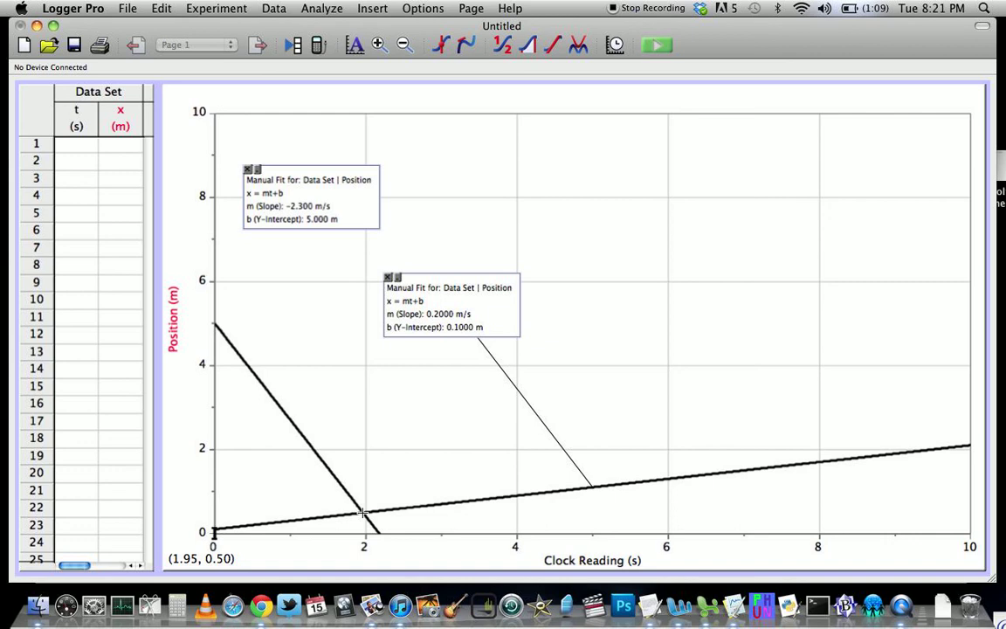
pyautogui.moveTo(375, 503); pyautogui.dragTo(351, 524)
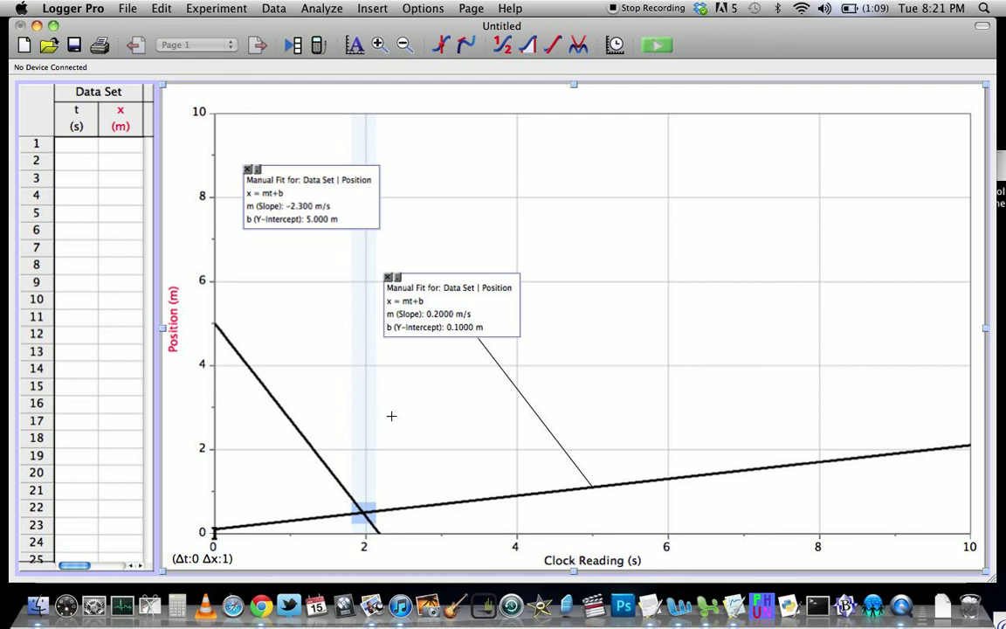
pyautogui.click(377, 45)
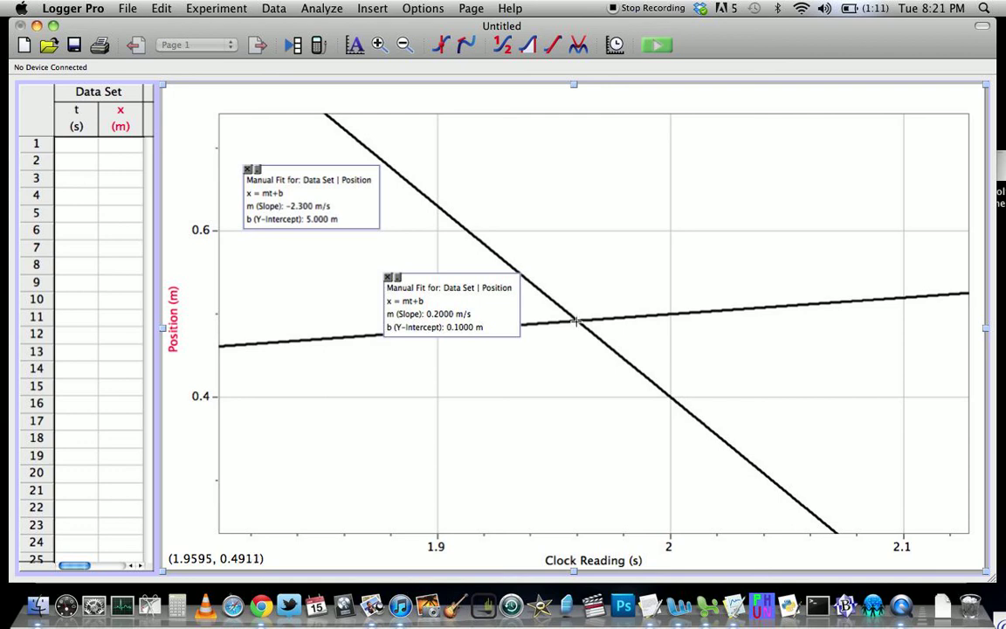
pyautogui.click(363, 39)
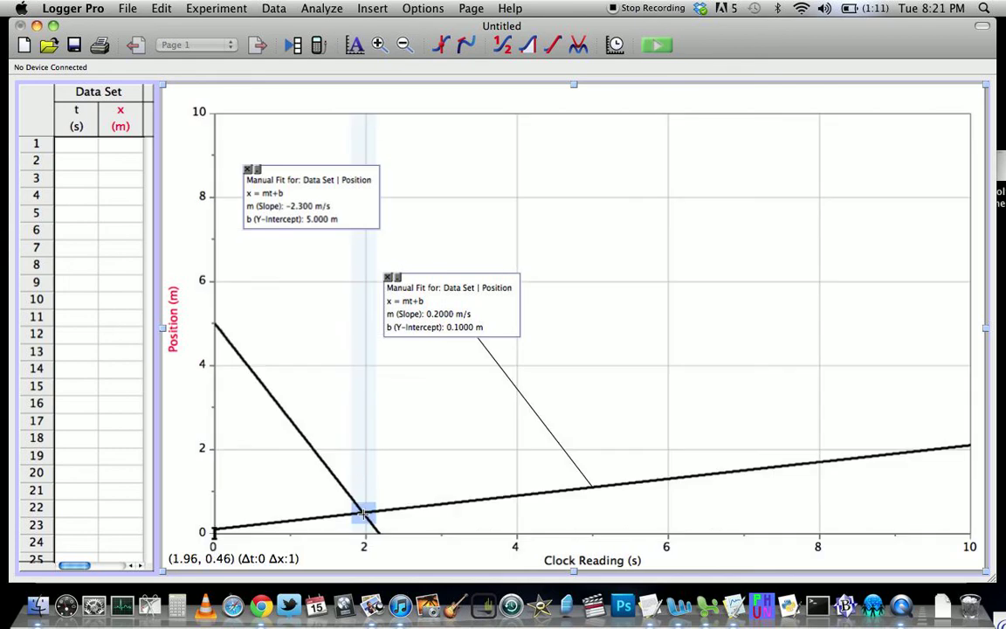
pyautogui.click(415, 464)
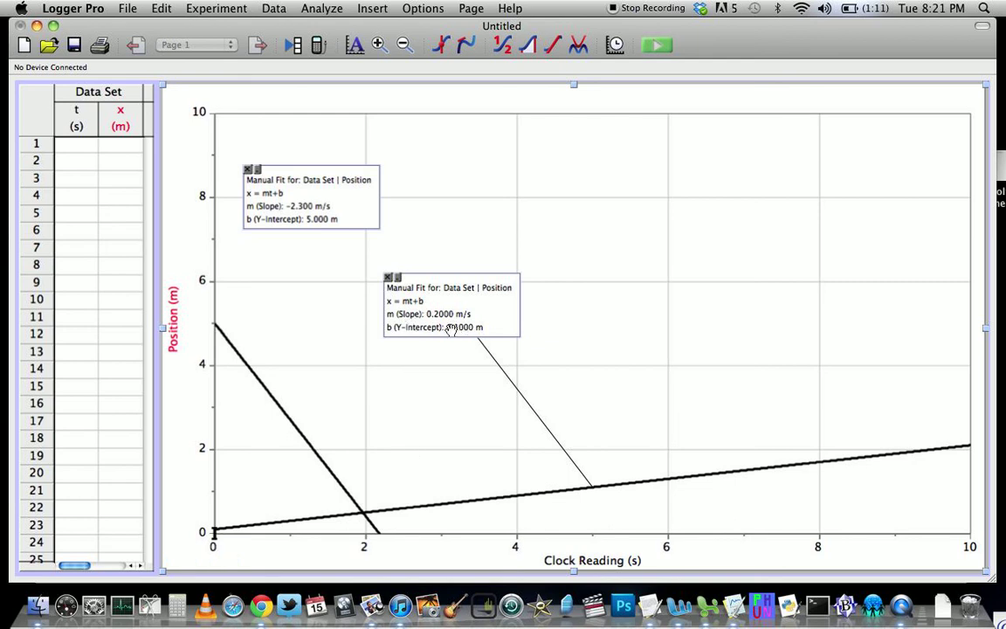
# - Change the second fit's slope to 2.4 m/s and move its box up and right
pyautogui.click(441, 315)
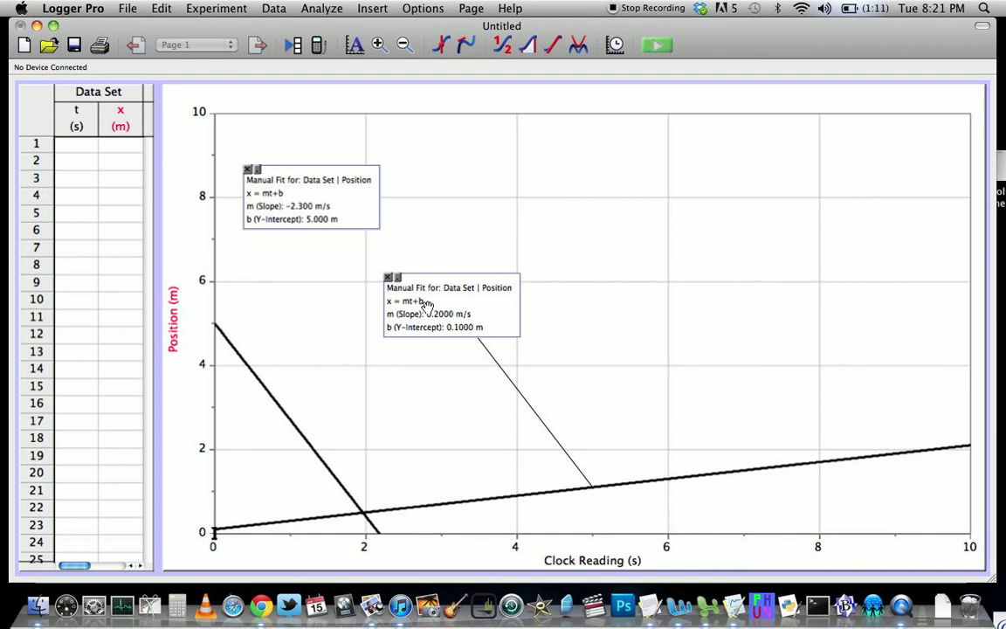
pyautogui.doubleClick(441, 314)
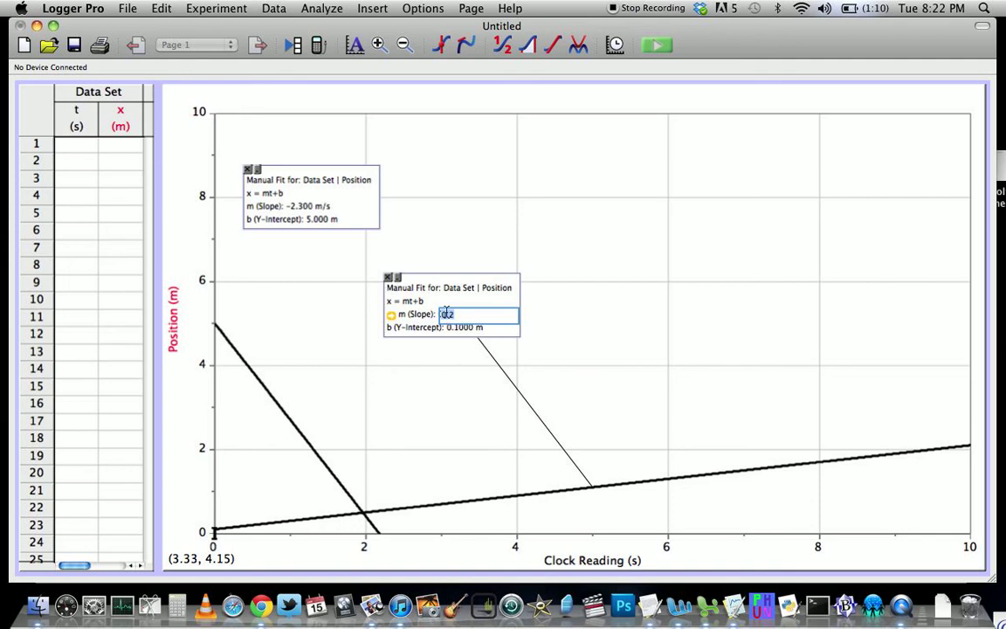
pyautogui.write('0.')
pyautogui.press('Return')
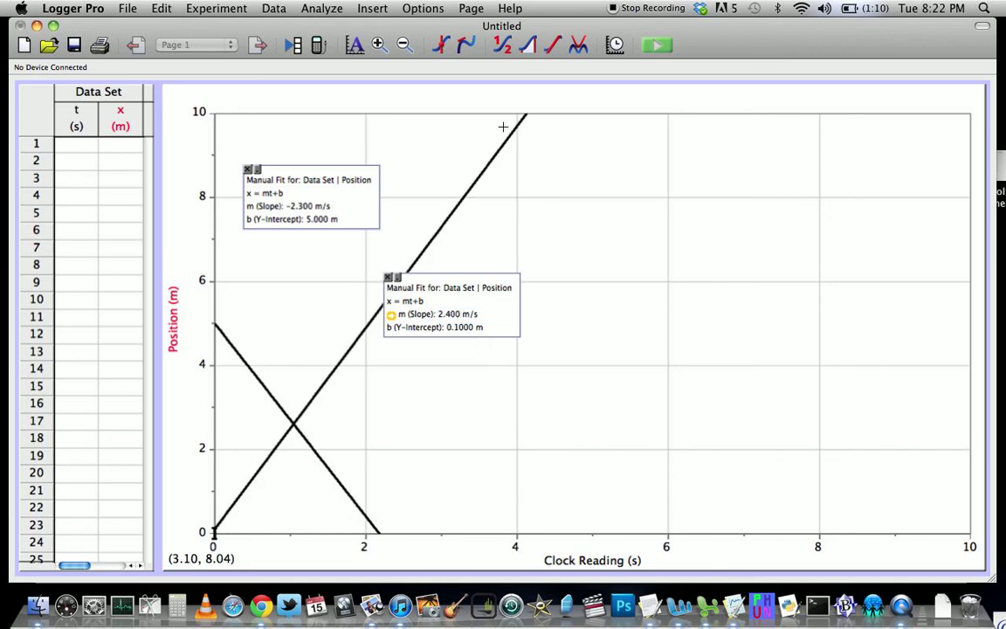
pyautogui.moveTo(424, 290)
pyautogui.mouseDown()
pyautogui.moveTo(513, 275)
pyautogui.moveTo(513, 267)
pyautogui.mouseUp()
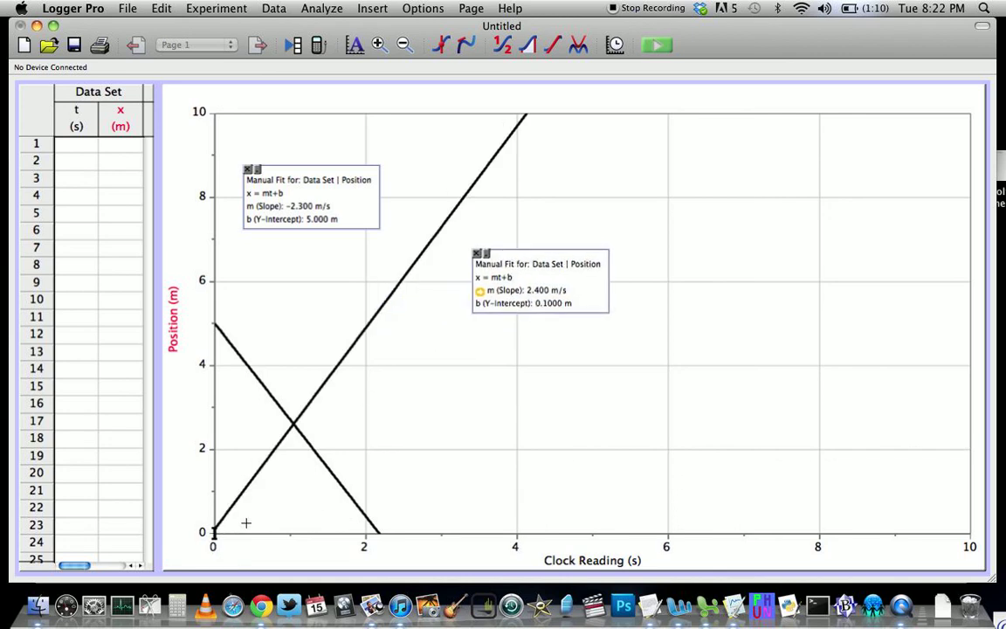
# - Set the second fit's y-intercept to 3 m and drag its box to the left
pyautogui.doubleClick(541, 302)
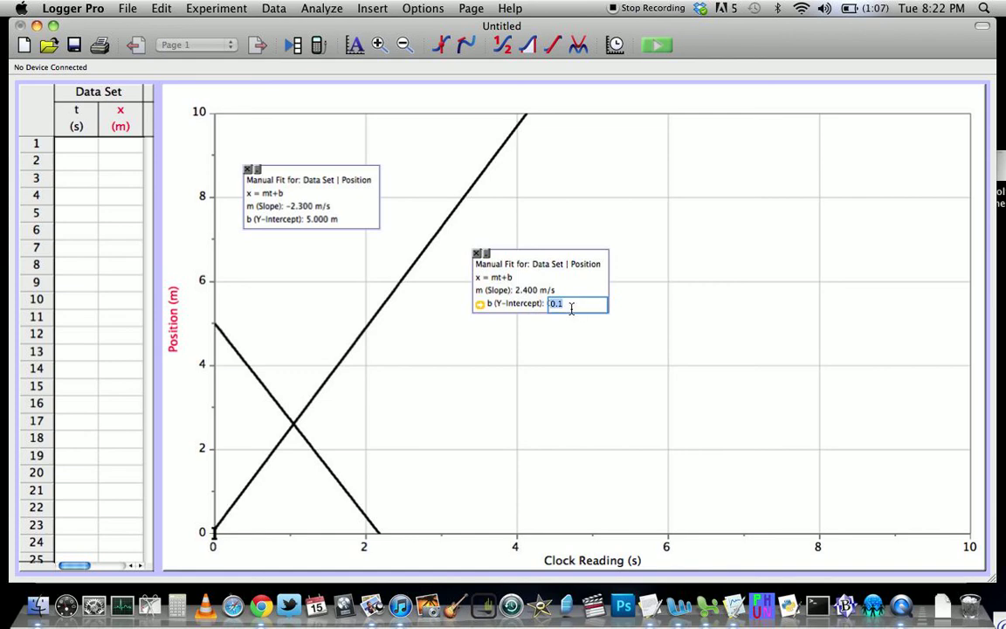
pyautogui.write('3')
pyautogui.press('Return')
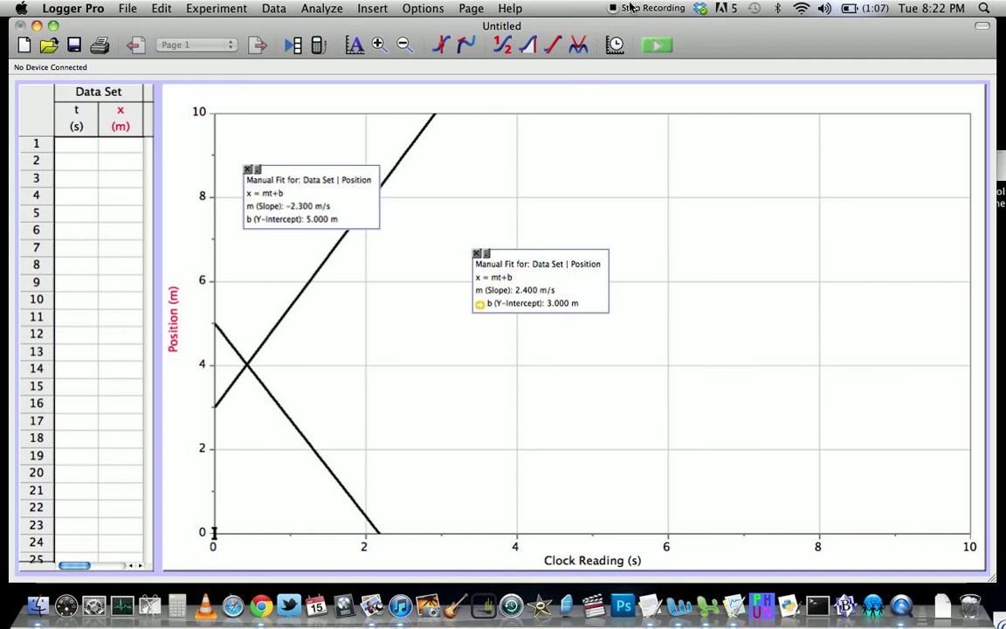
pyautogui.moveTo(499, 272); pyautogui.dragTo(447, 278)
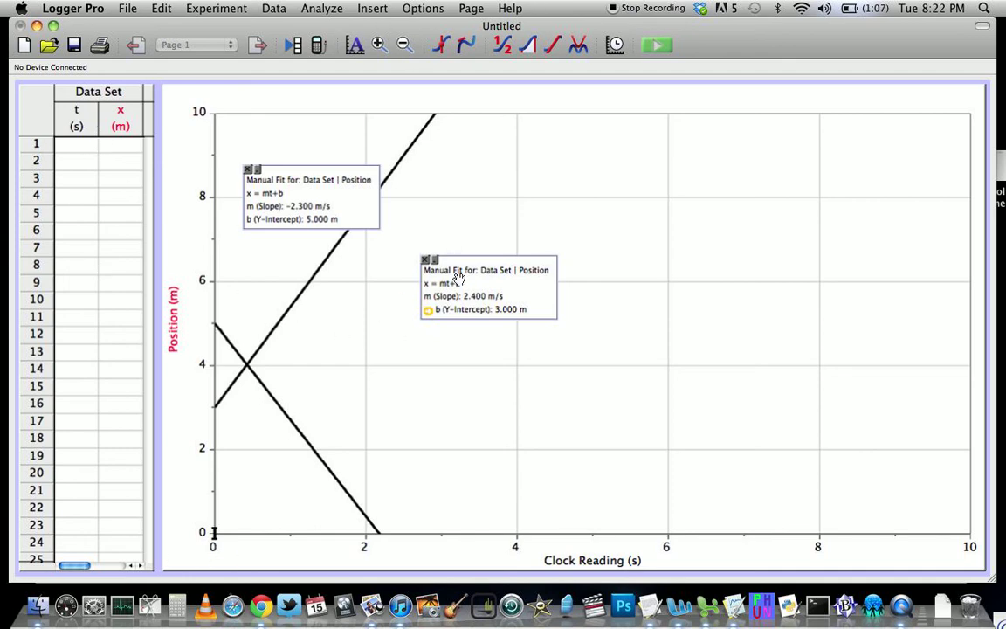
pyautogui.moveTo(458, 278); pyautogui.dragTo(386, 286)
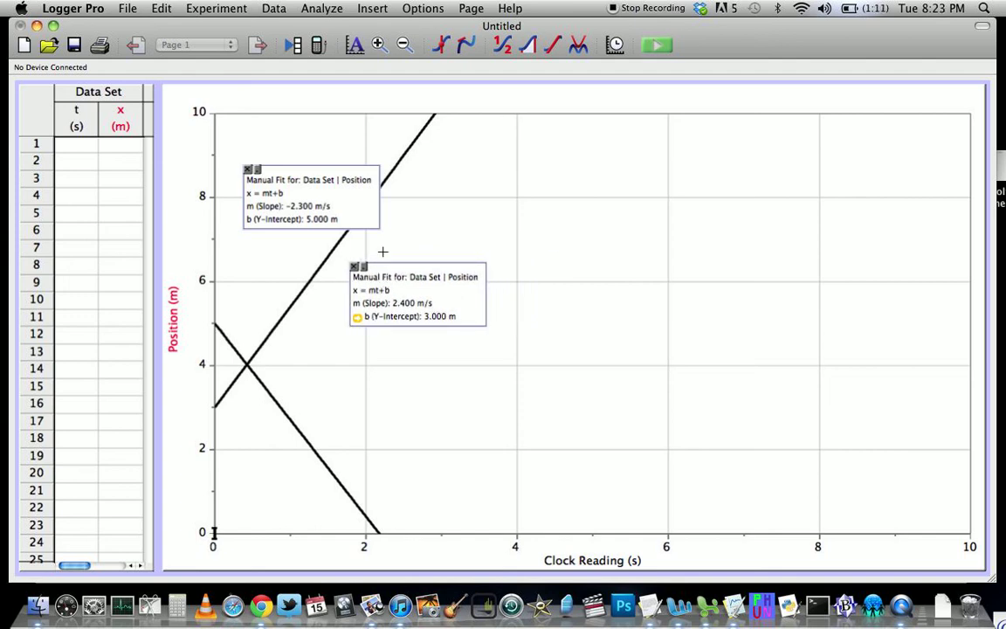